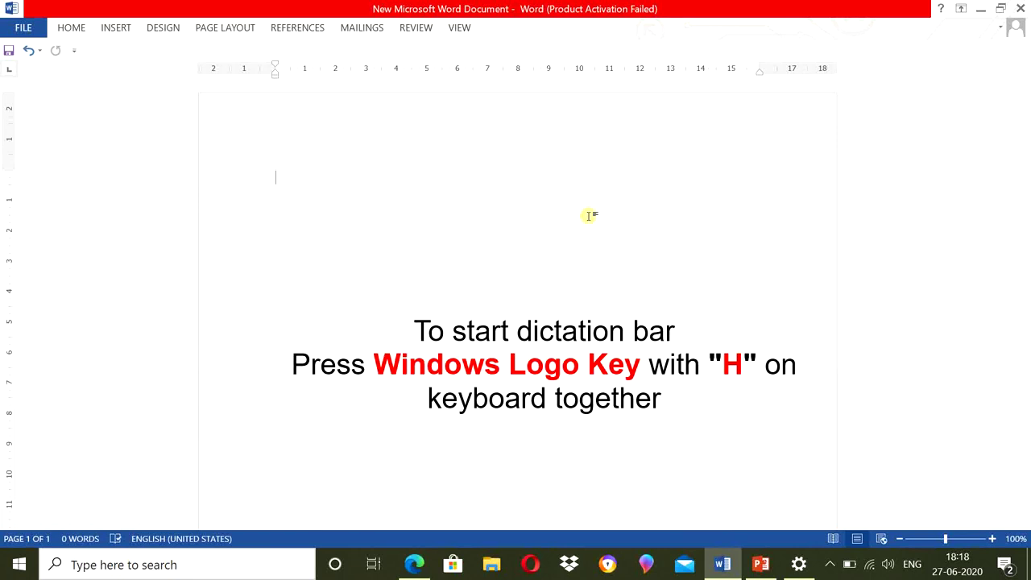
# - Use Win+H voice typing to dictate two paragraphs into the Word document
pyautogui.press('super+h')
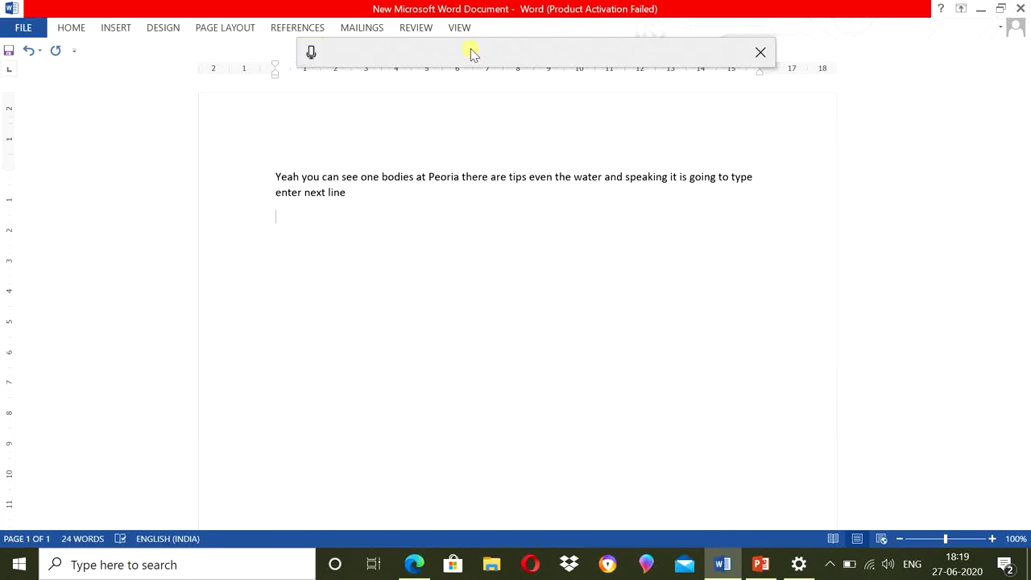
pyautogui.click(311, 53)
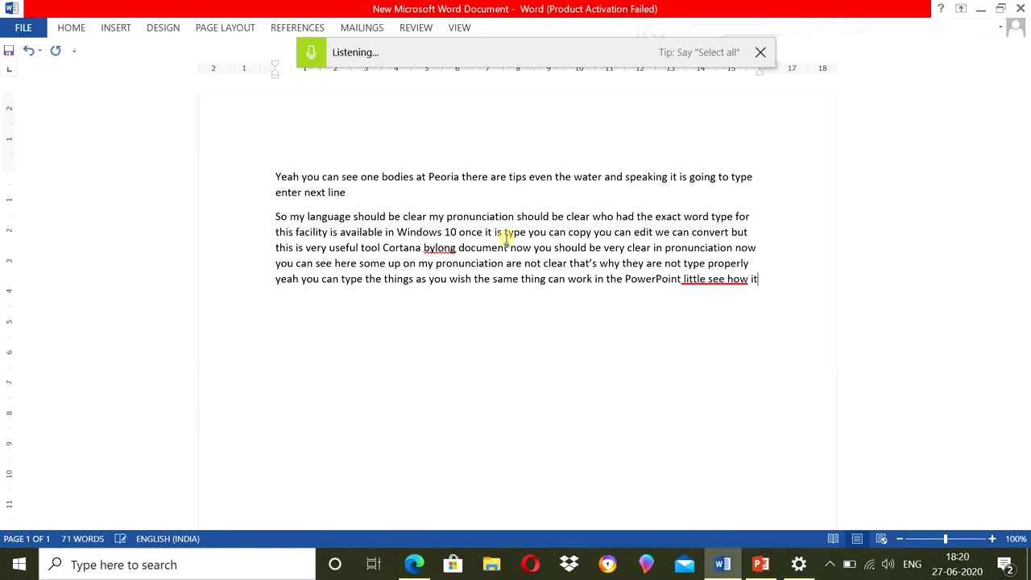
# - In PowerPoint, dictate 'Types of landforms' as the first slide's title, replacing a misheard attempt
pyautogui.click(747, 554)
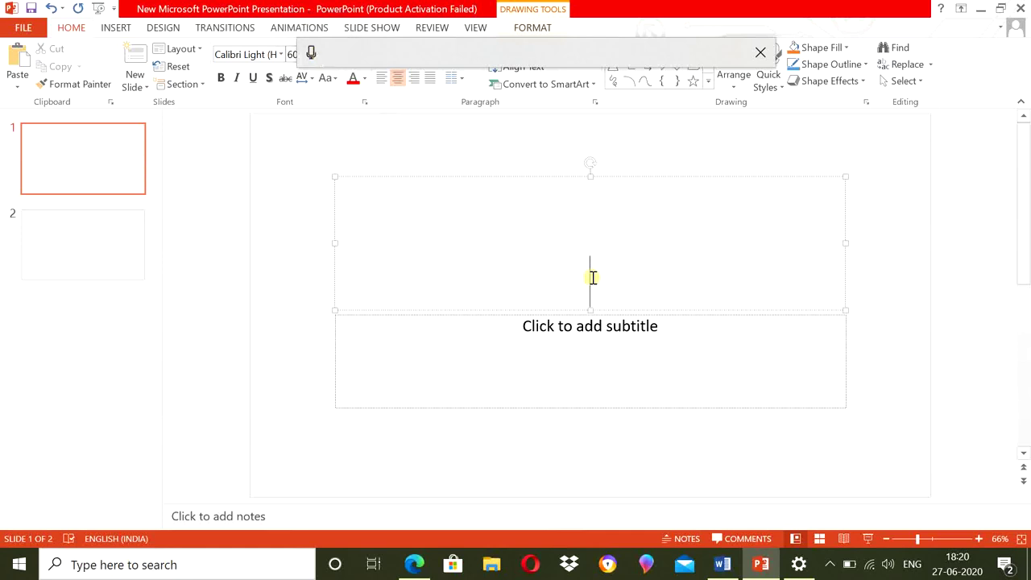
pyautogui.click(312, 53)
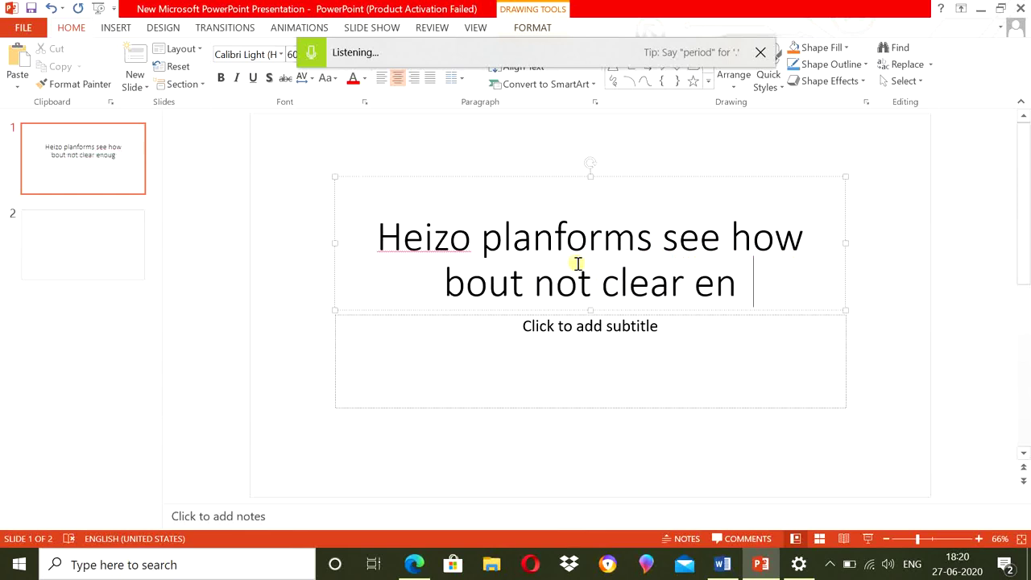
pyautogui.press('BackSpace')
pyautogui.press('BackSpace')
pyautogui.press('BackSpace')
pyautogui.press('BackSpace')
pyautogui.press('BackSpace')
pyautogui.press('BackSpace')
pyautogui.press('BackSpace')
pyautogui.press('BackSpace')
pyautogui.press('BackSpace')
pyautogui.press('BackSpace')
pyautogui.press('BackSpace')
pyautogui.press('BackSpace')
pyautogui.press('BackSpace')
pyautogui.press('BackSpace')
pyautogui.press('BackSpace')
pyautogui.press('BackSpace')
pyautogui.press('BackSpace')
pyautogui.press('BackSpace')
pyautogui.press('BackSpace')
pyautogui.press('BackSpace')
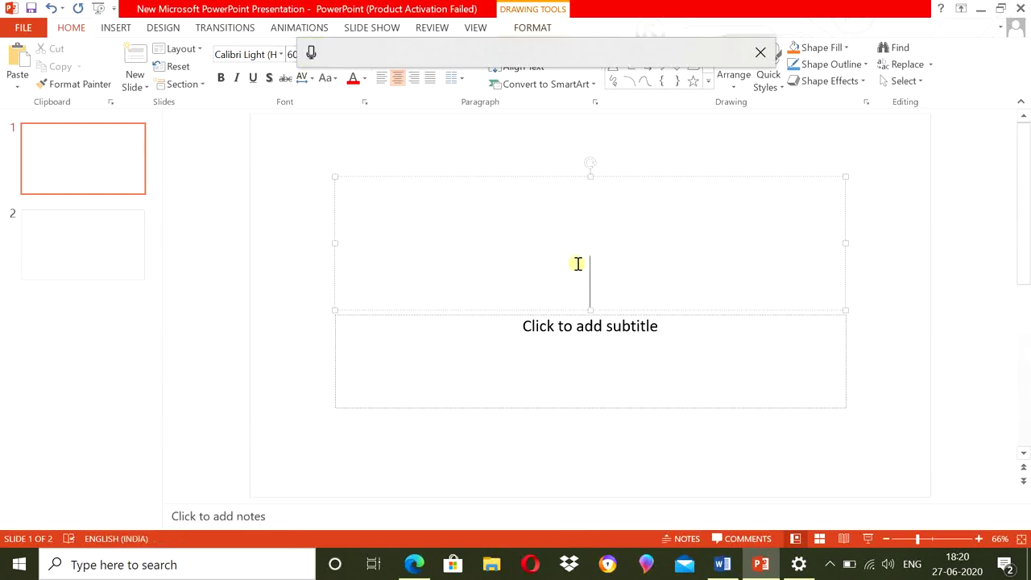
pyautogui.click(311, 52)
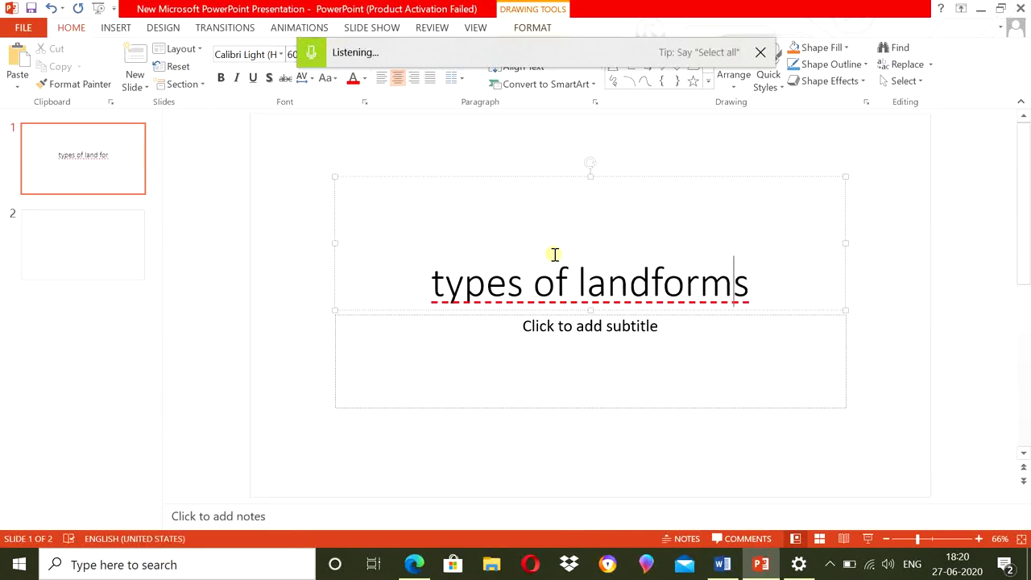
pyautogui.click(586, 338)
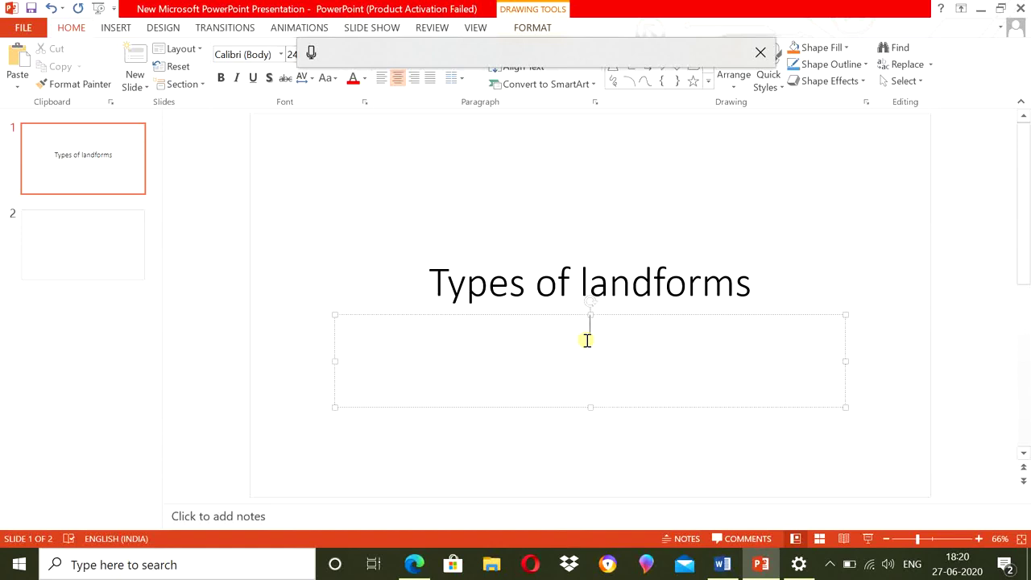
pyautogui.click(313, 52)
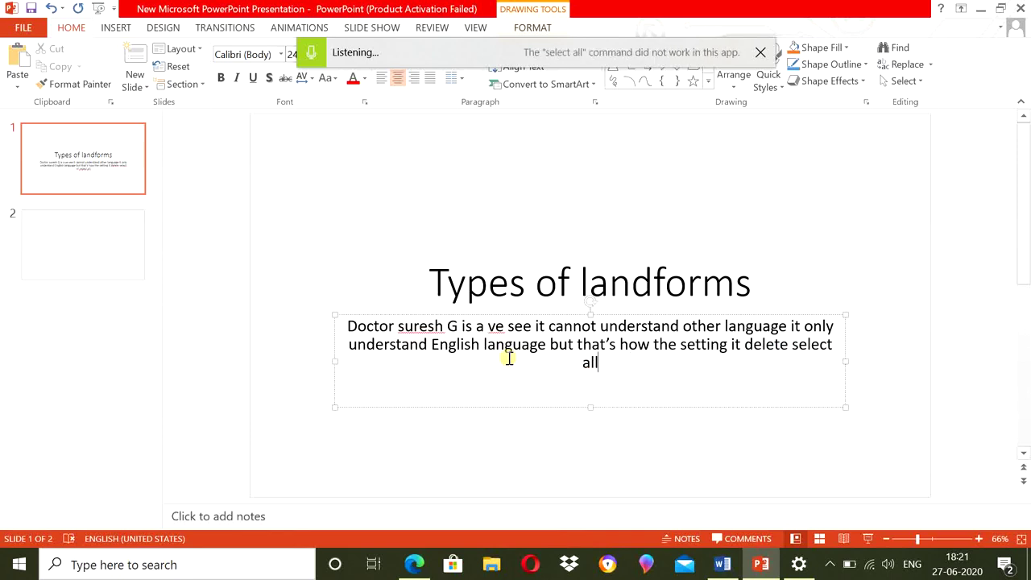
pyautogui.moveTo(624, 362); pyautogui.dragTo(356, 325)
pyautogui.press('Delete')
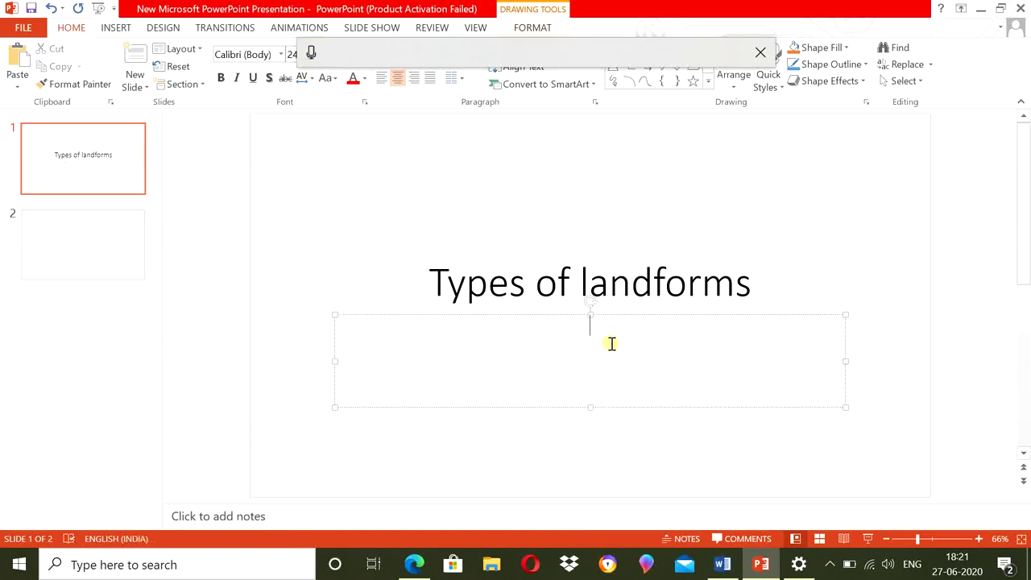
# - On slide 2, dictate the title 'Mountains', erasing a misheard first try
pyautogui.click(114, 243)
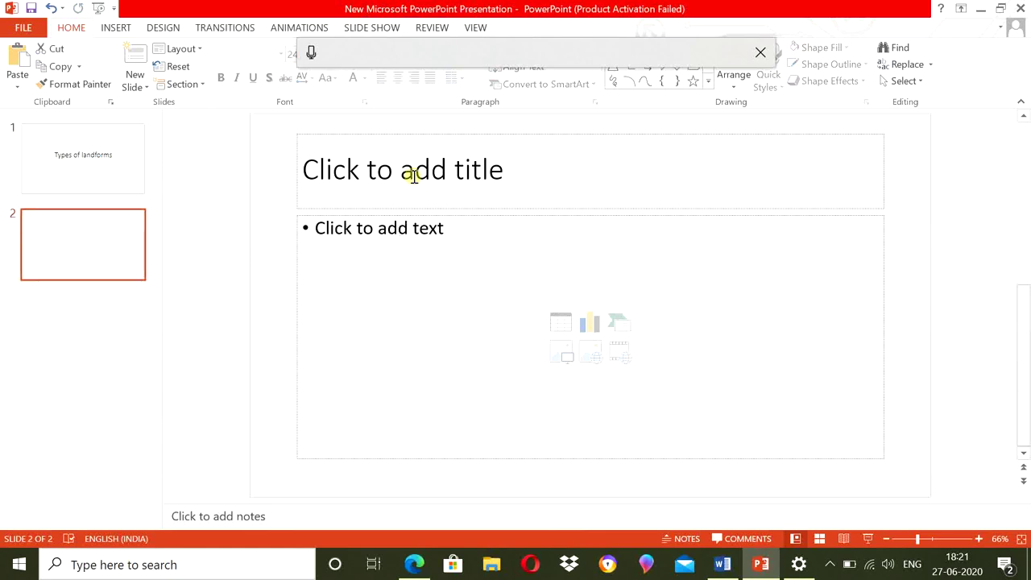
pyautogui.click(413, 176)
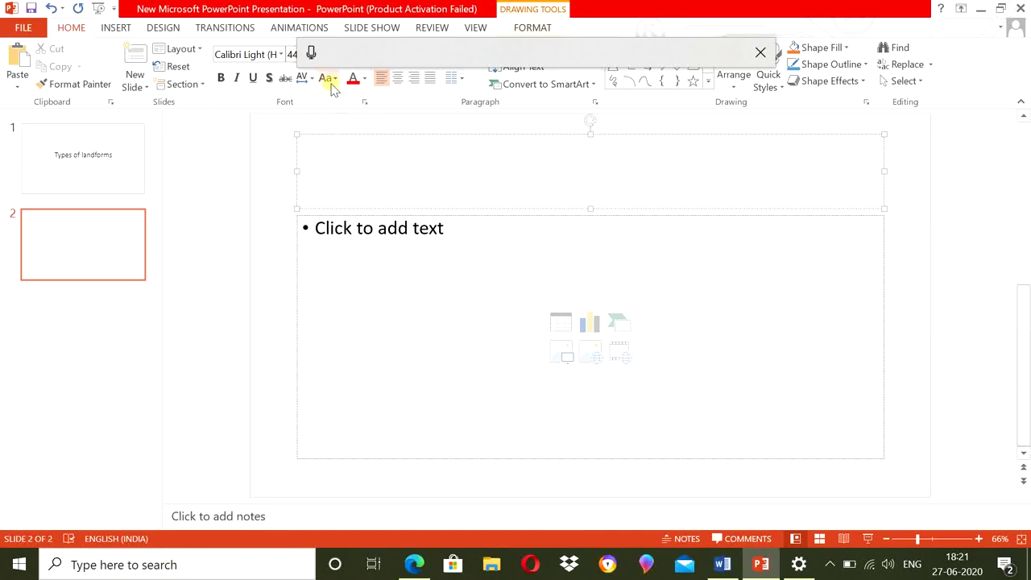
pyautogui.click(310, 53)
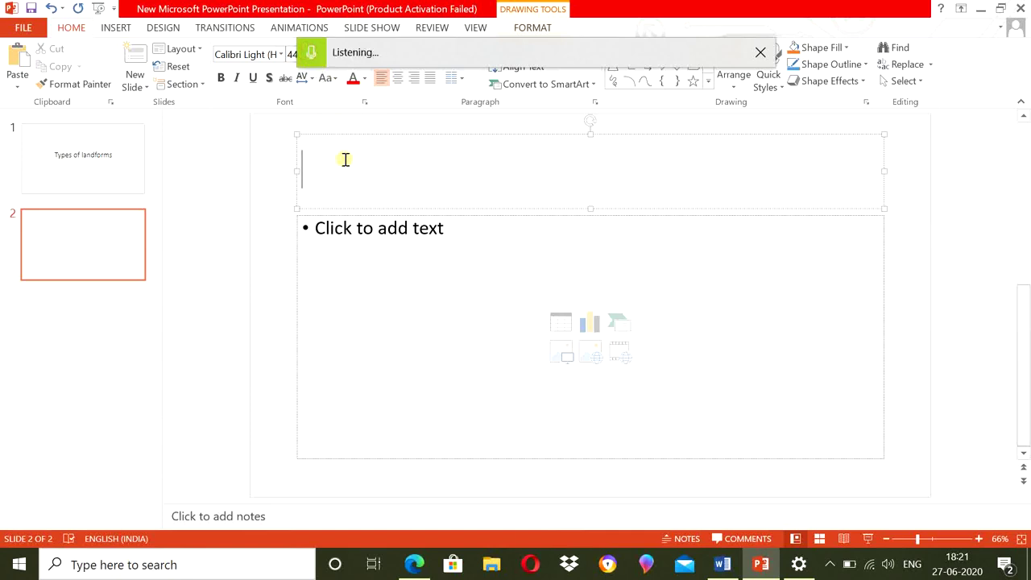
pyautogui.press('BackSpace')
pyautogui.press('BackSpace')
pyautogui.press('BackSpace')
pyautogui.press('BackSpace')
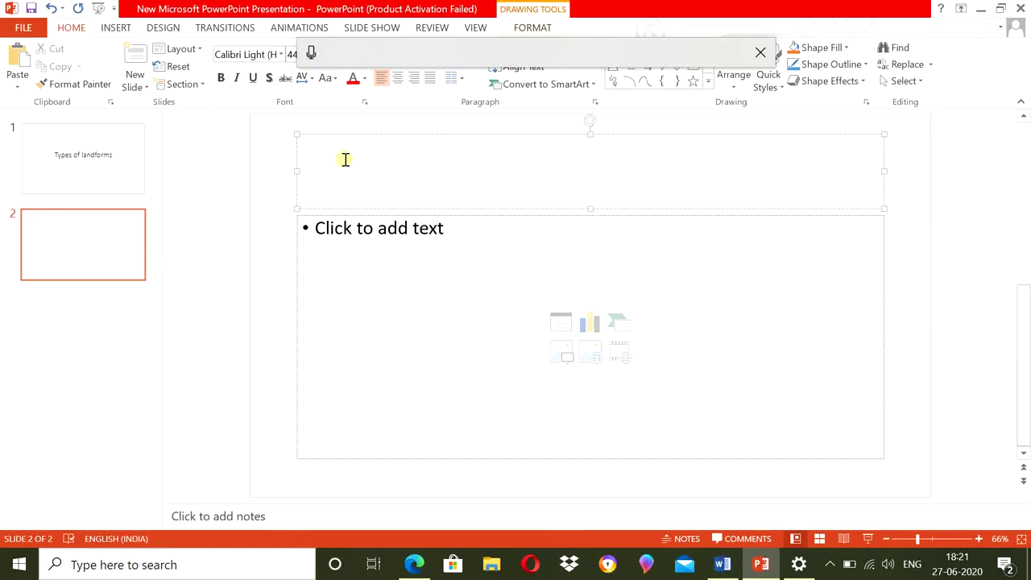
pyautogui.click(310, 53)
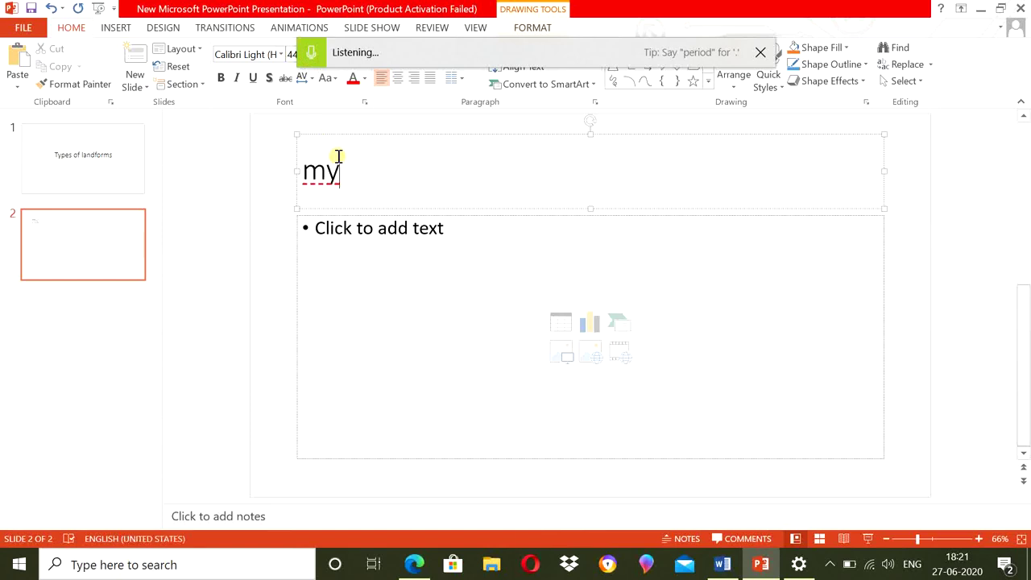
pyautogui.click(340, 248)
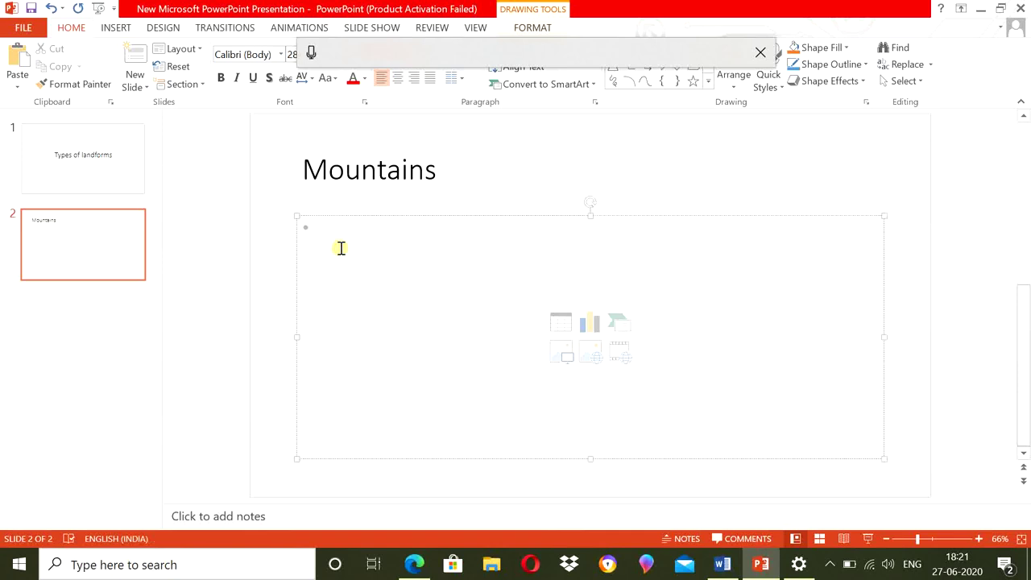
# - Dictate bullets 'There are many types of mountains' and 'Different criteria sarvello to classify the mountain'
pyautogui.click(312, 52)
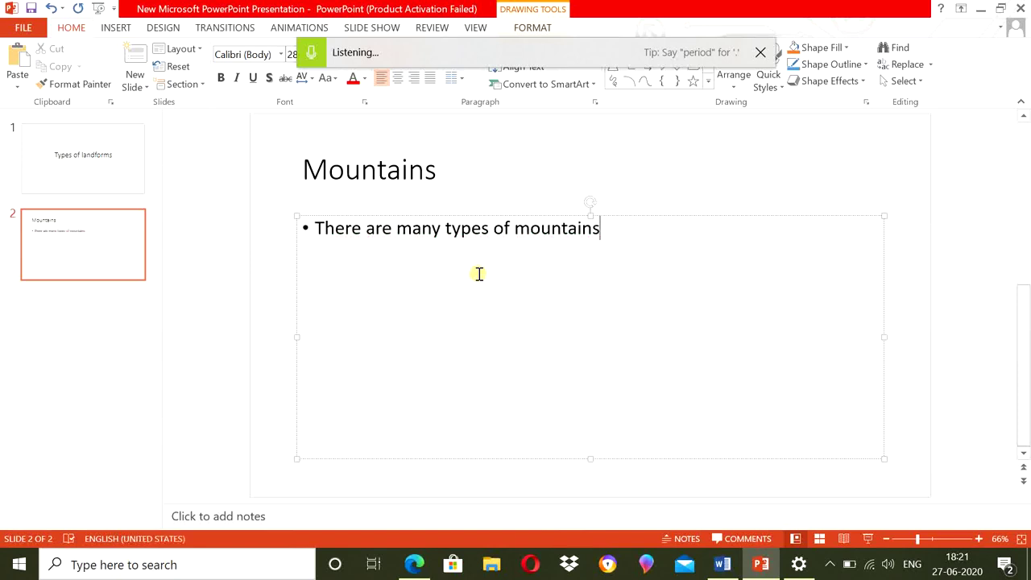
pyautogui.press('Return')
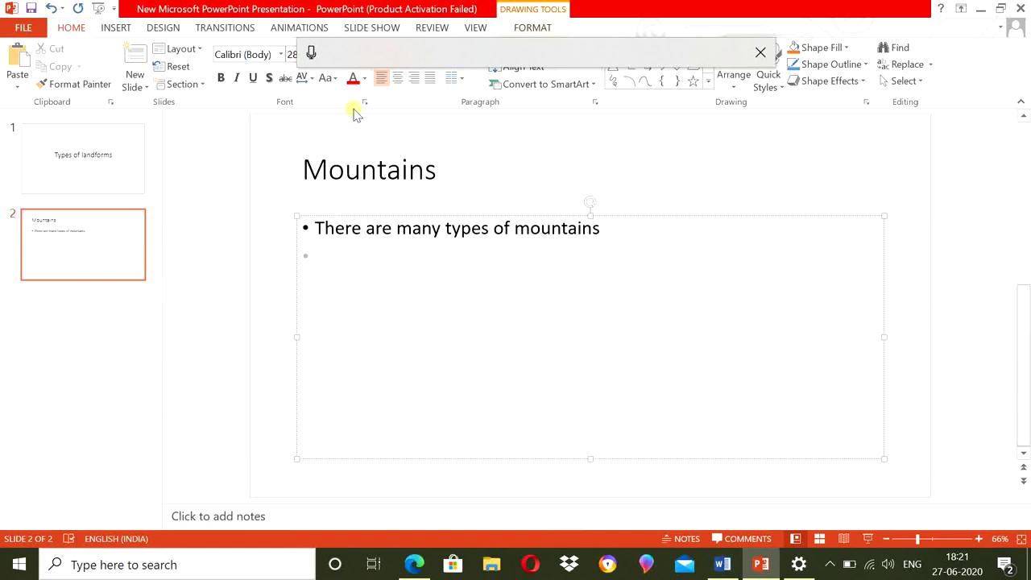
pyautogui.click(310, 53)
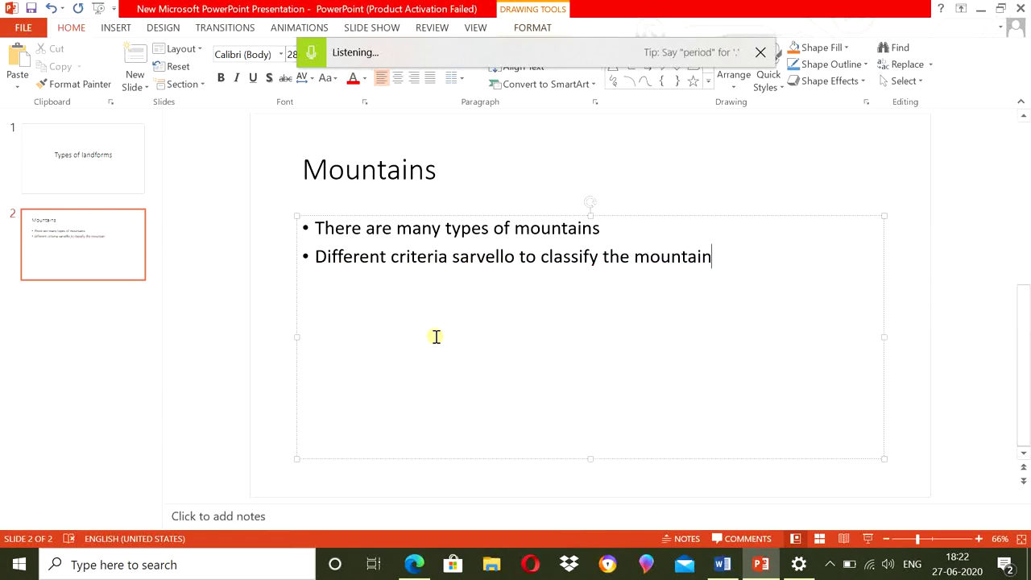
pyautogui.click(461, 352)
pyautogui.rightClick(499, 257)
pyautogui.click(480, 269)
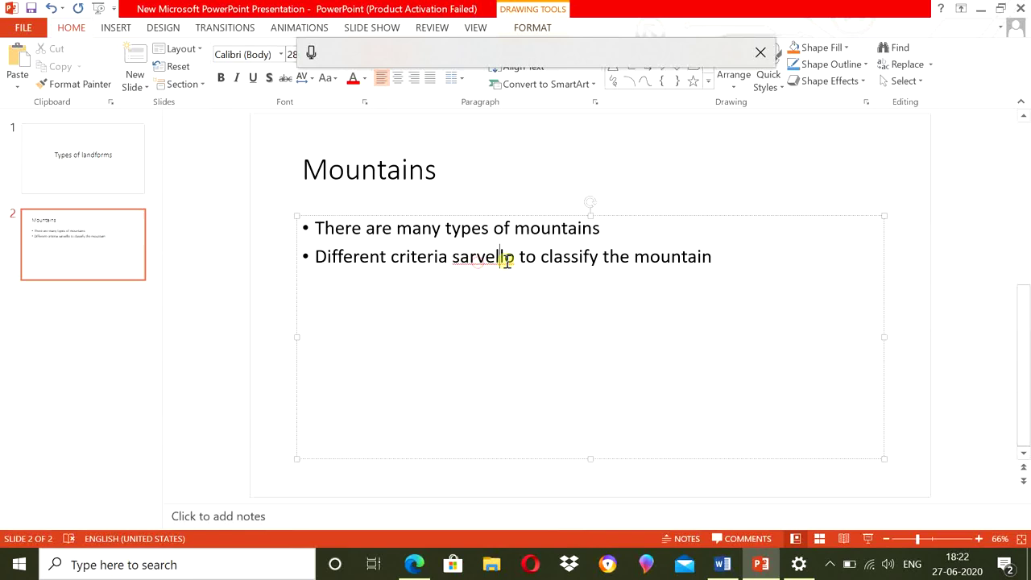
pyautogui.click(506, 258)
pyautogui.click(726, 251)
pyautogui.press('Return')
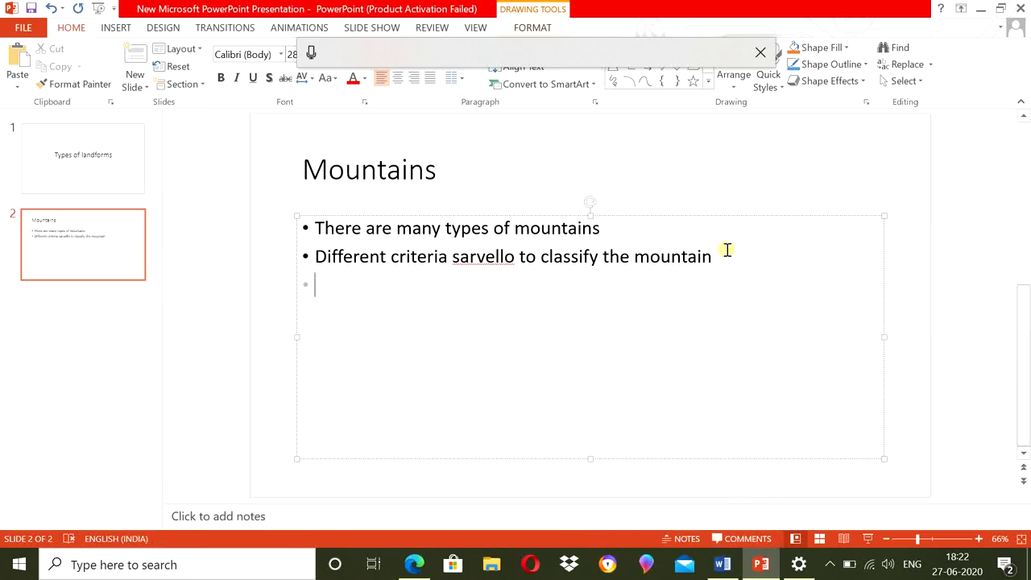
# - Dictate the third bullet '10 / 2 is equal to 5 dot full stop', lengthen the second, then stop dictation
pyautogui.click(310, 52)
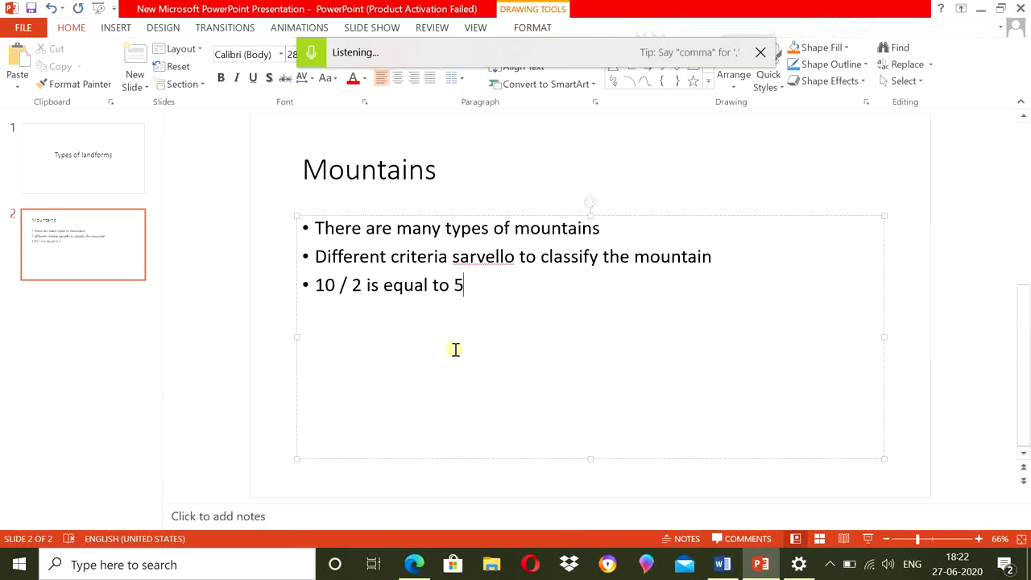
pyautogui.press('Return')
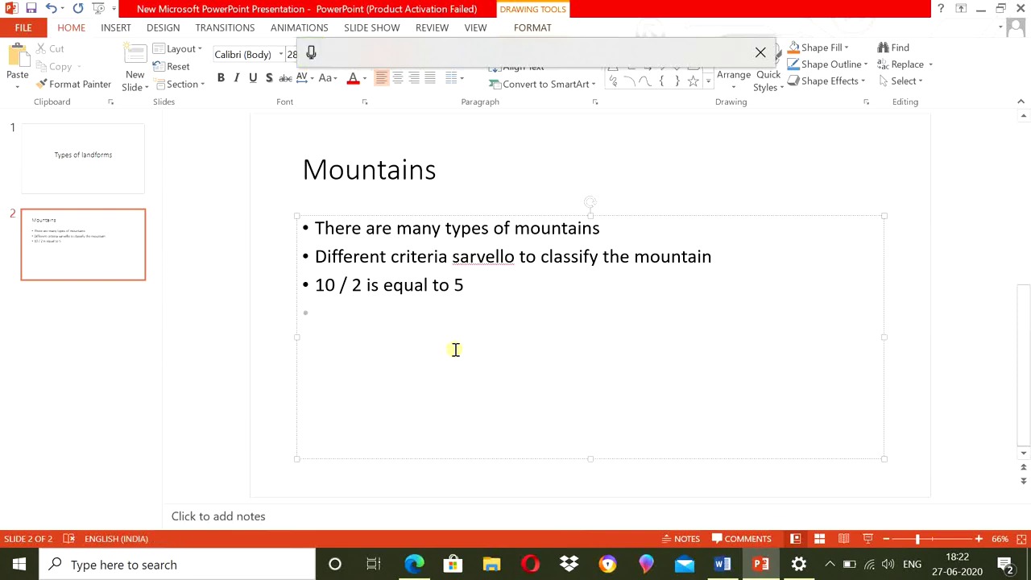
pyautogui.press('BackSpace')
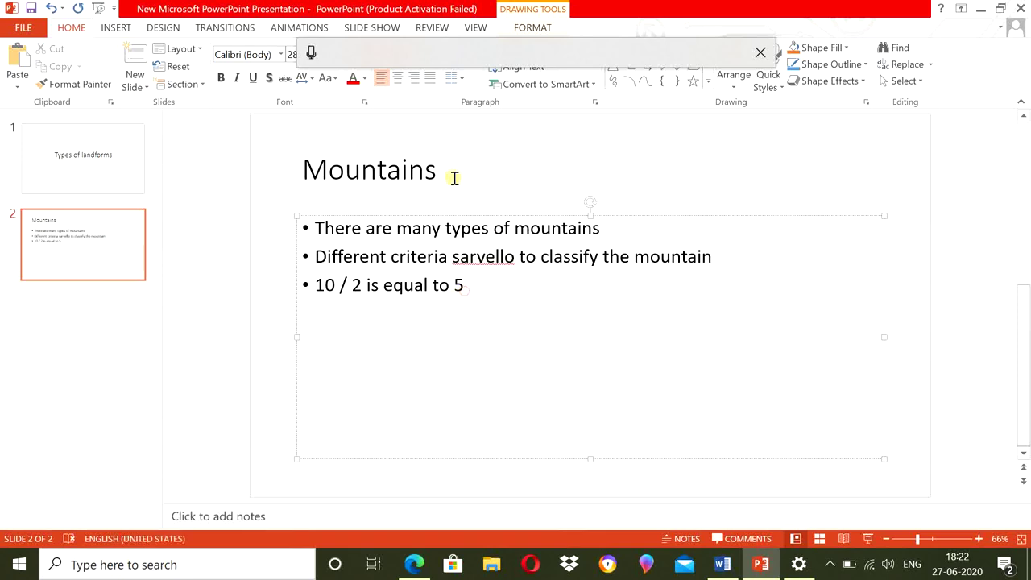
pyautogui.click(311, 55)
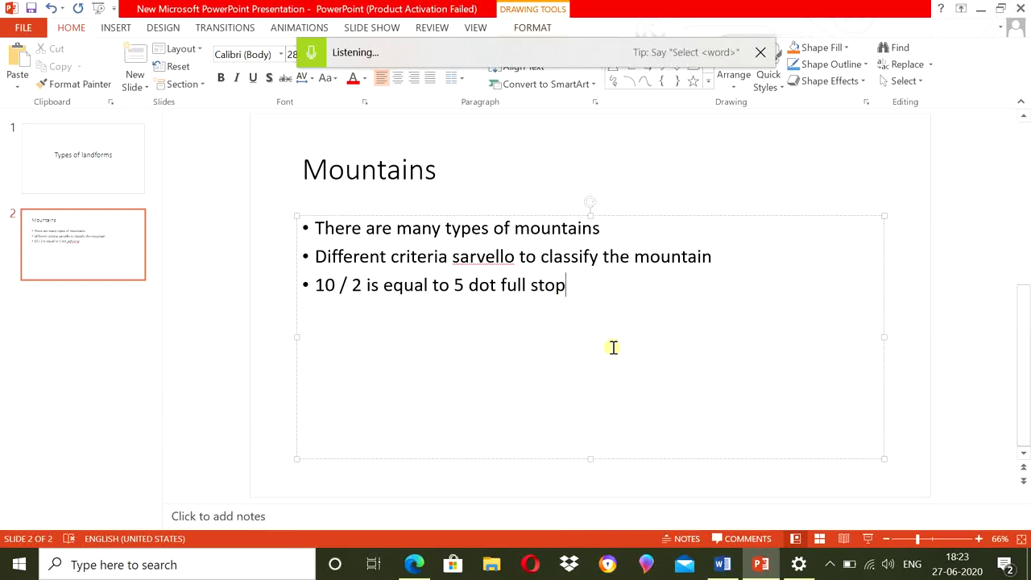
pyautogui.click(715, 256)
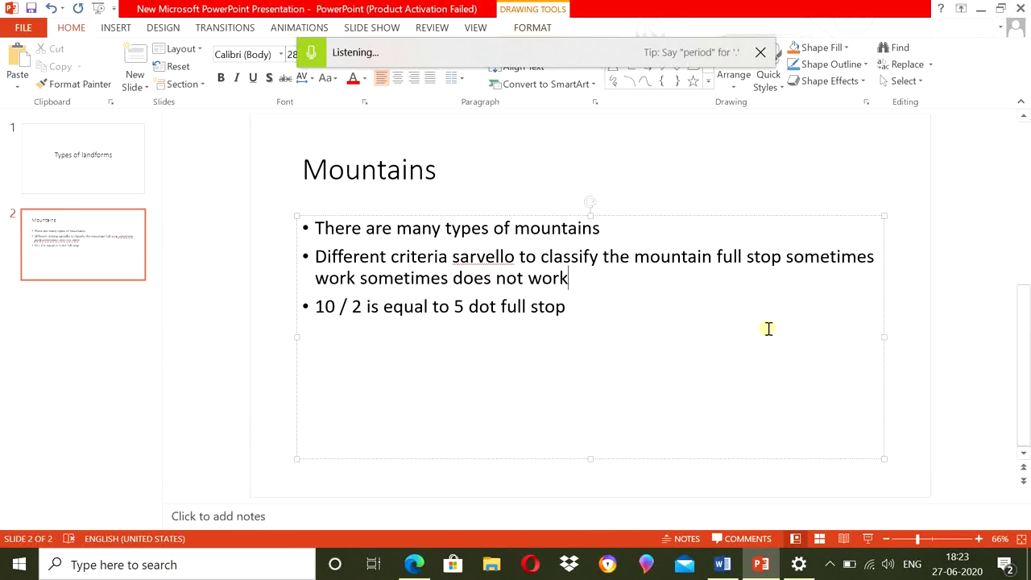
pyautogui.moveTo(798, 563)
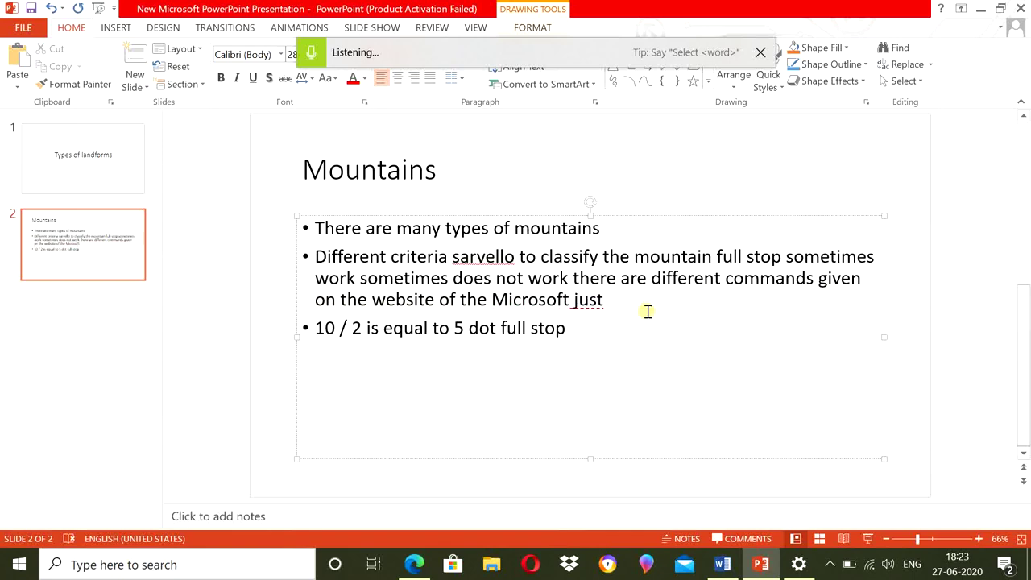
pyautogui.click(312, 55)
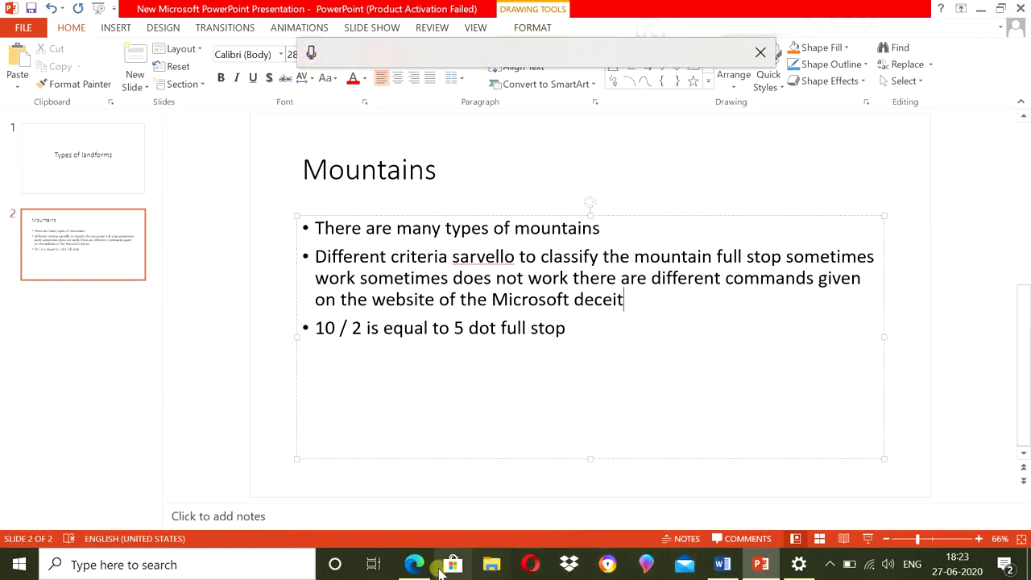
# - Bring up the 'Use dictation to talk instead of type on your PC' article in Edge and scroll to its commands table
pyautogui.click(414, 566)
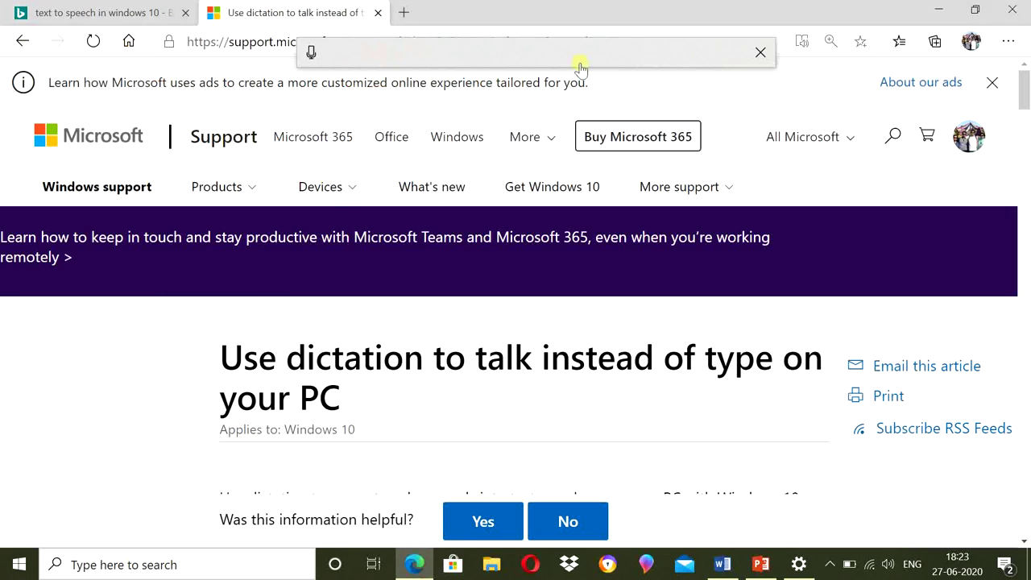
pyautogui.moveTo(720, 41); pyautogui.dragTo(966, 79)
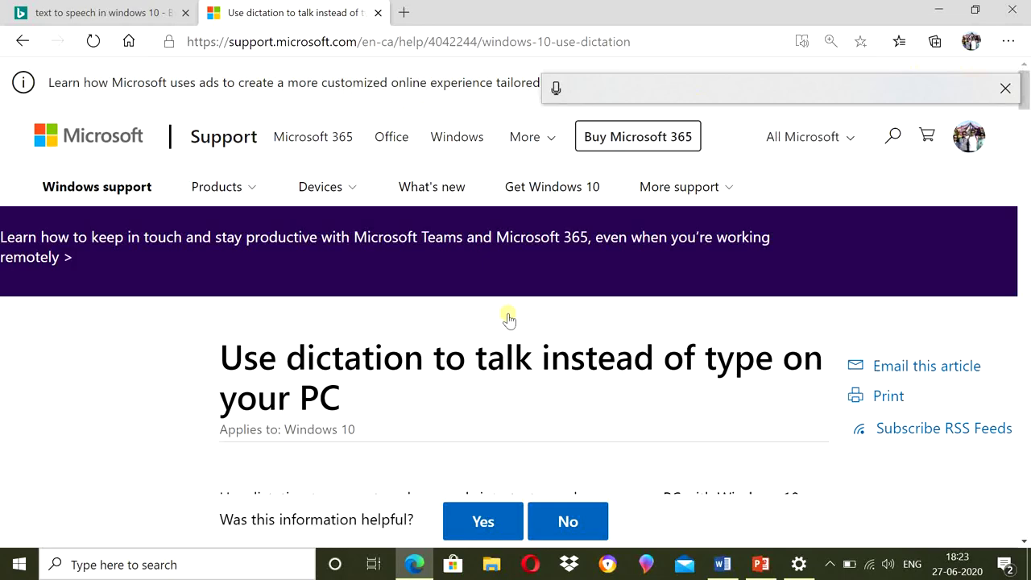
pyautogui.scroll(-4, 636, 363)
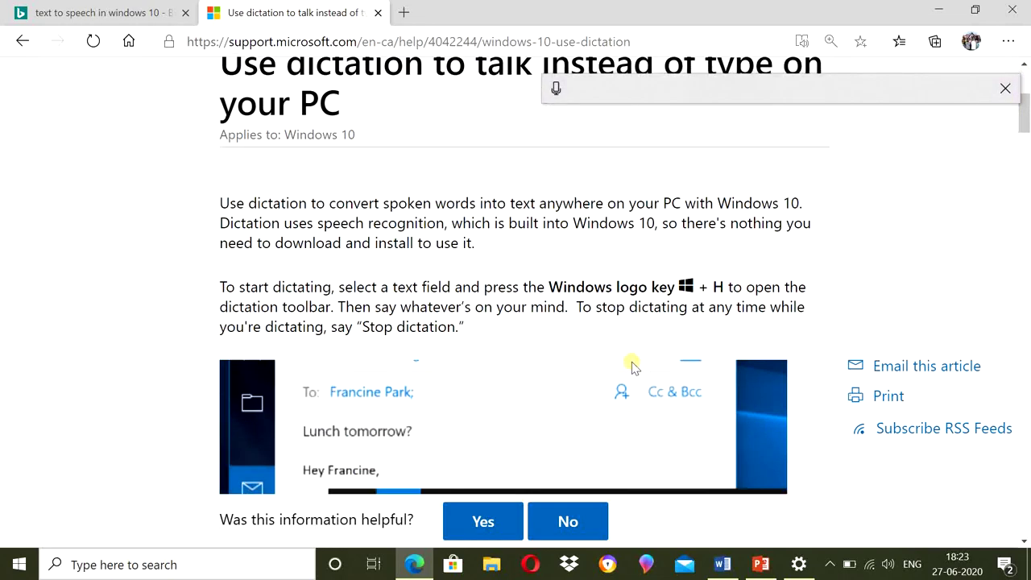
pyautogui.scroll(3, 632, 367)
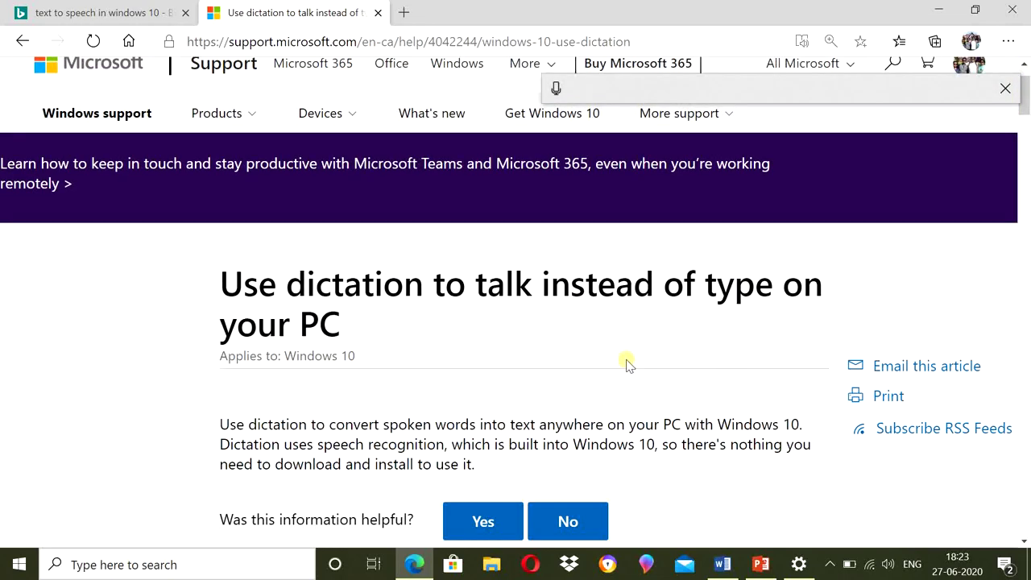
pyautogui.scroll(-5, 627, 364)
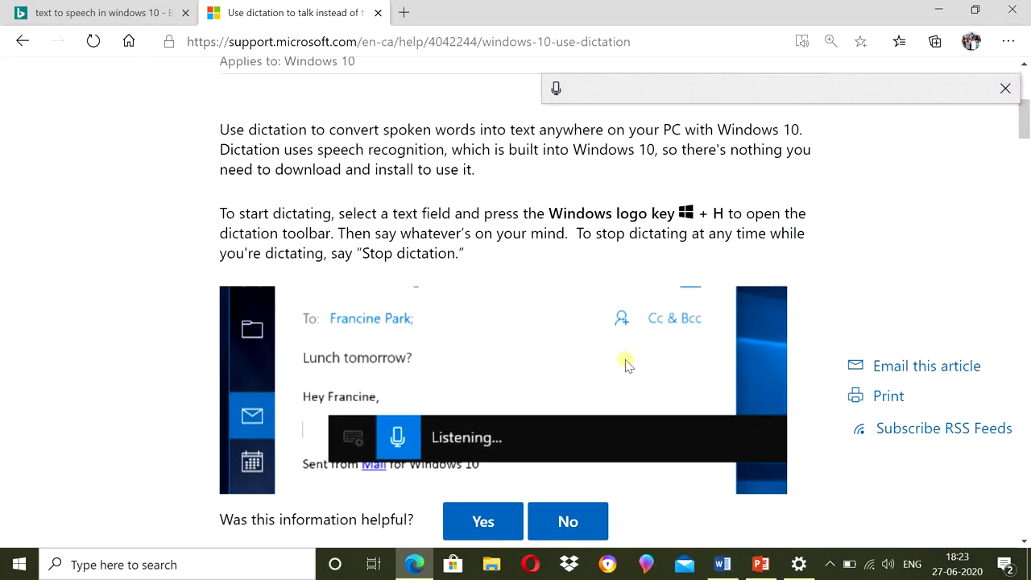
pyautogui.scroll(-1, 627, 364)
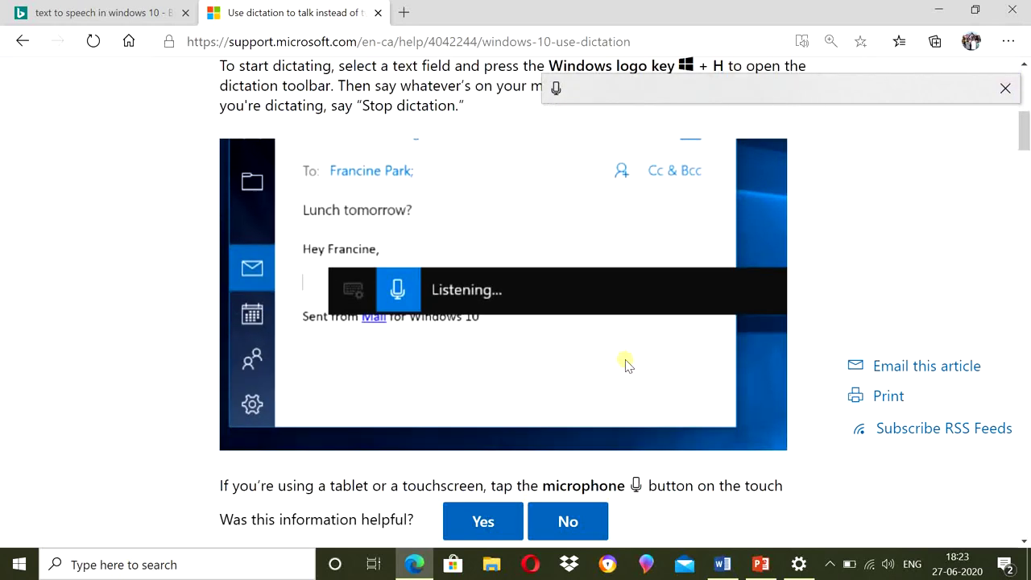
pyautogui.scroll(-4, 627, 364)
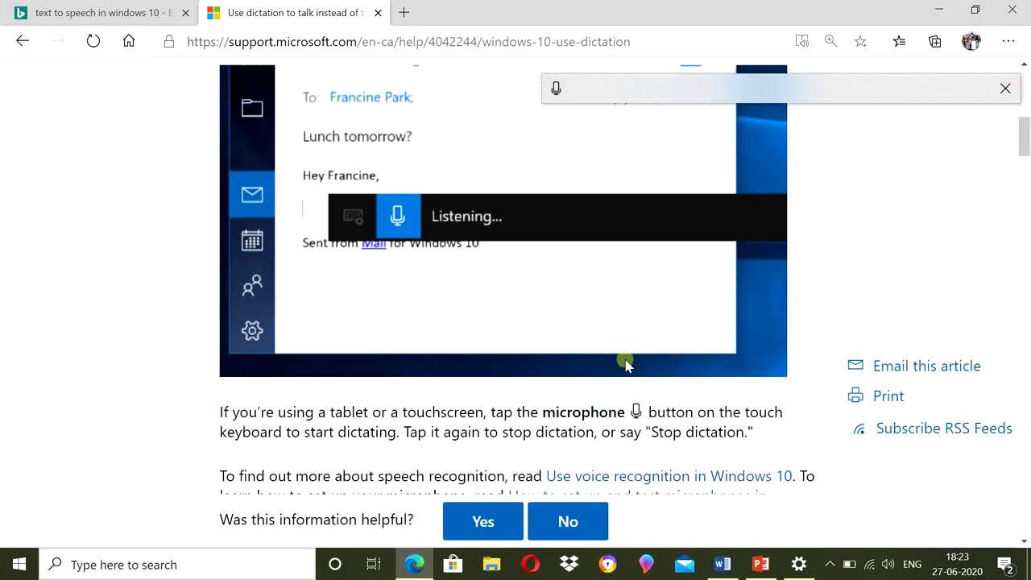
pyautogui.scroll(-5, 627, 364)
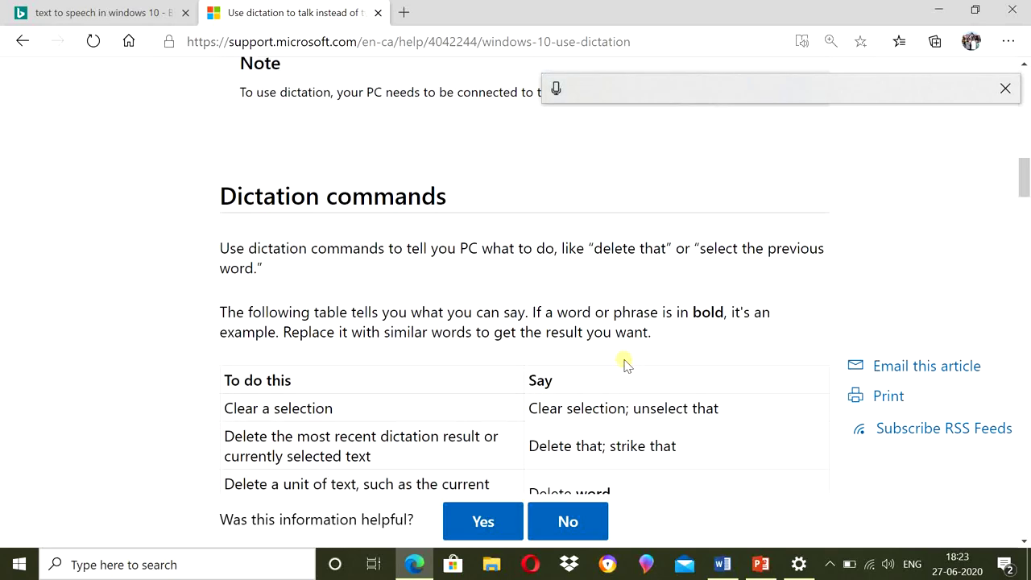
pyautogui.scroll(2, 628, 364)
pyautogui.scroll(-3, 627, 364)
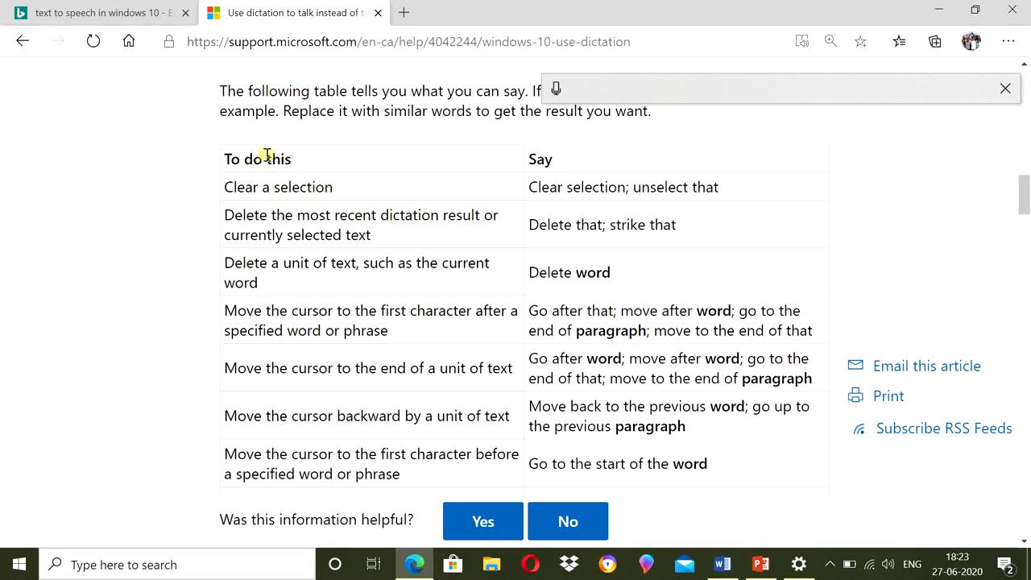
# - Highlight the 'To do this' and 'Say' column headings and read further down the commands table
pyautogui.moveTo(266, 158); pyautogui.dragTo(229, 158)
pyautogui.moveTo(579, 164); pyautogui.dragTo(518, 158)
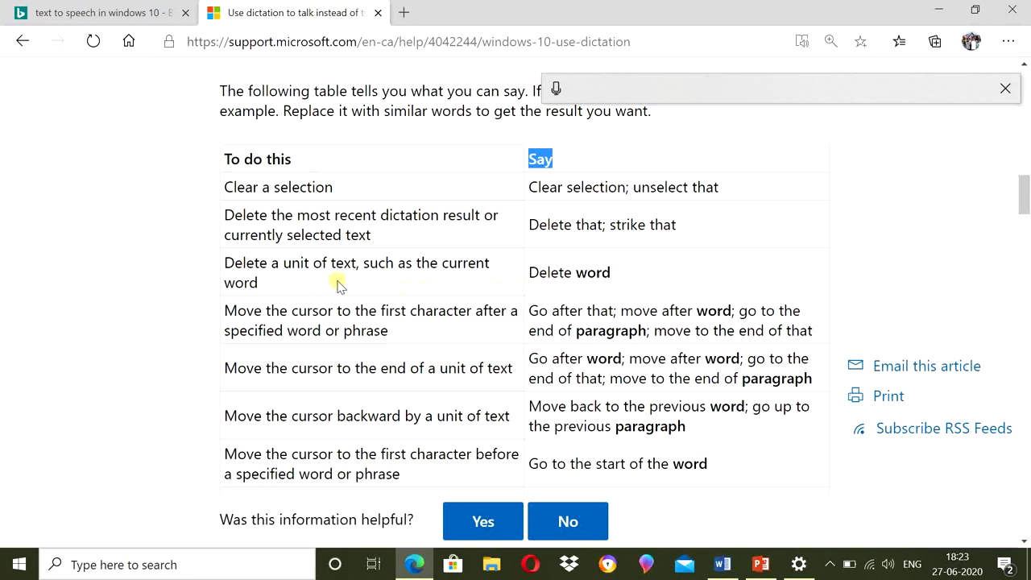
pyautogui.scroll(-2, 620, 299)
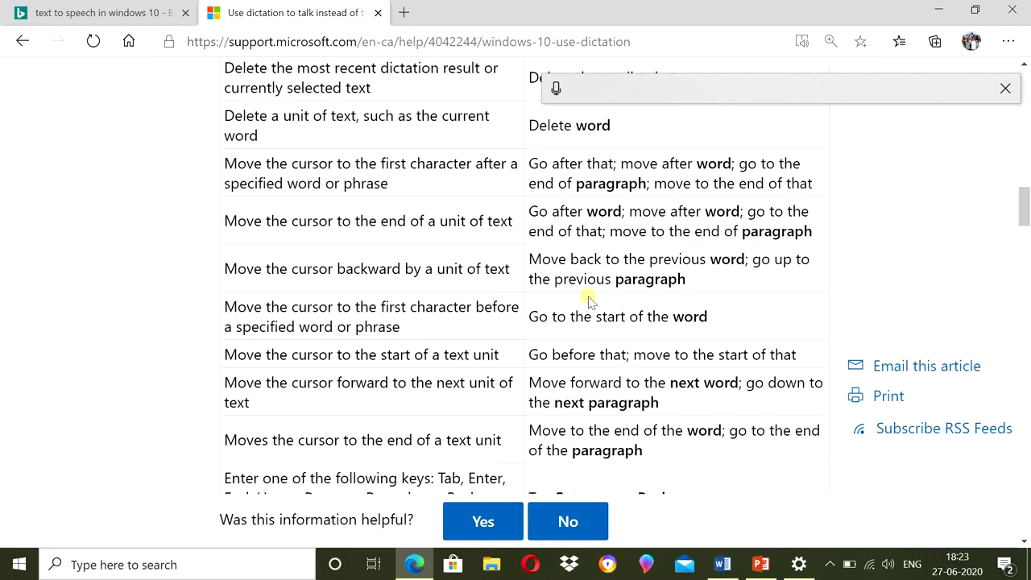
pyautogui.scroll(-4, 632, 298)
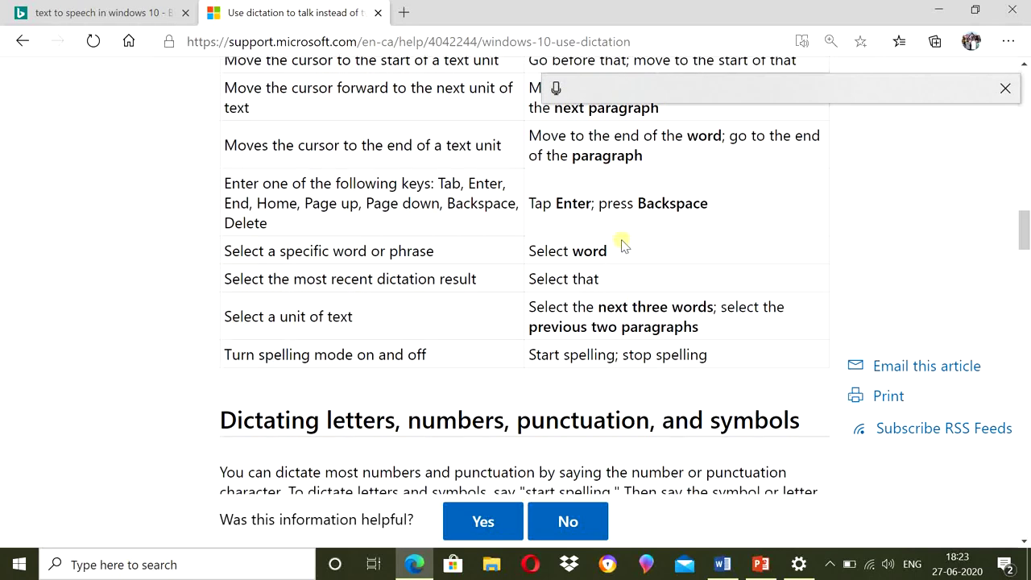
pyautogui.scroll(-4, 632, 328)
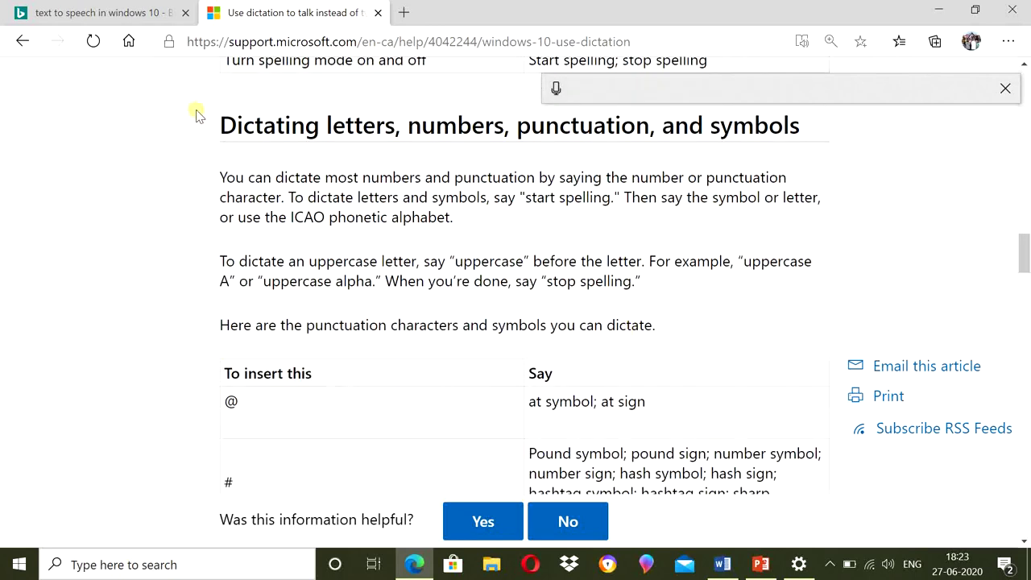
# - Highlight the punctuation and symbols heading and its Say column, then scroll to Supported languages
pyautogui.moveTo(215, 129); pyautogui.dragTo(808, 144)
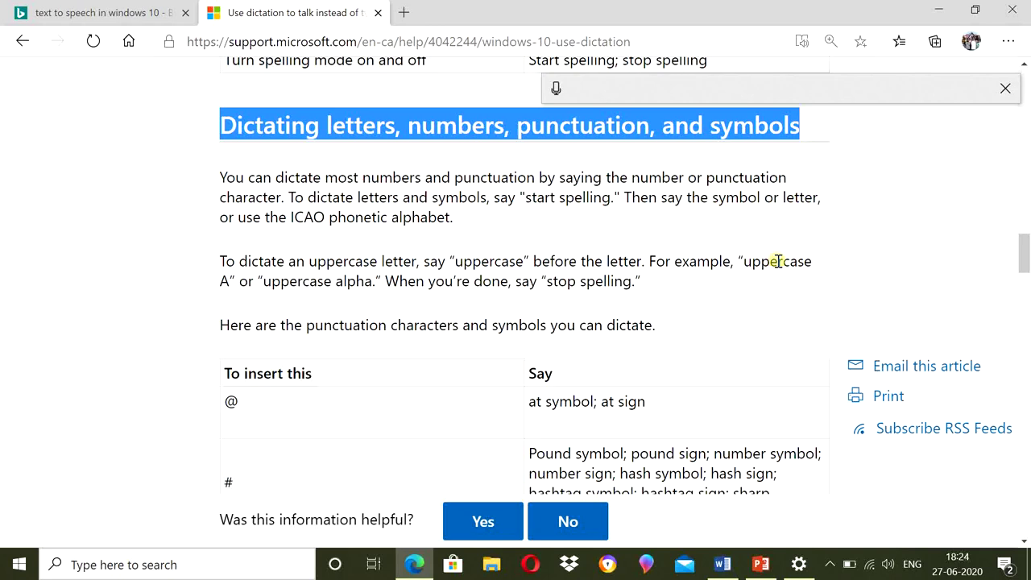
pyautogui.scroll(-3, 709, 319)
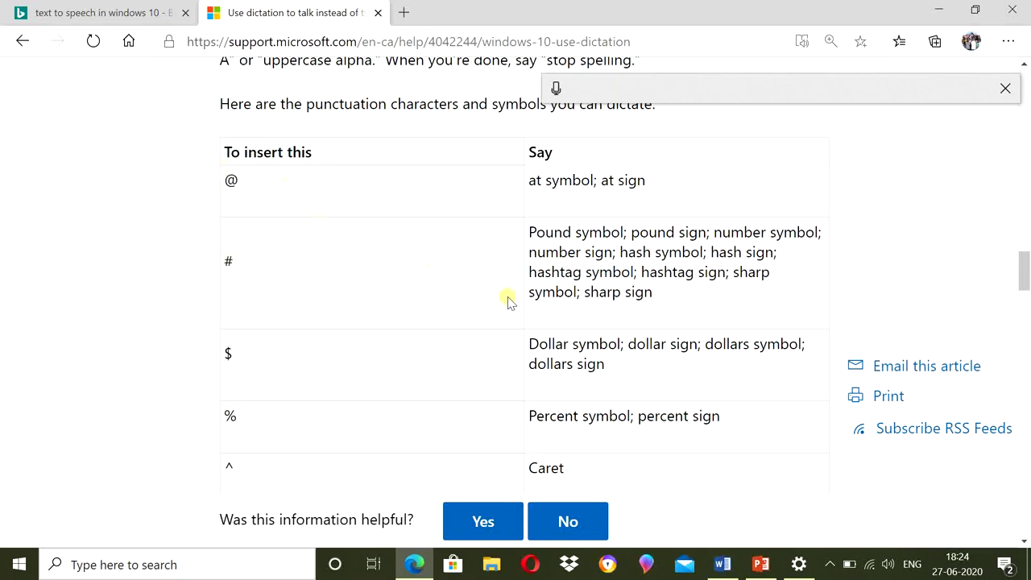
pyautogui.moveTo(553, 150); pyautogui.dragTo(521, 148)
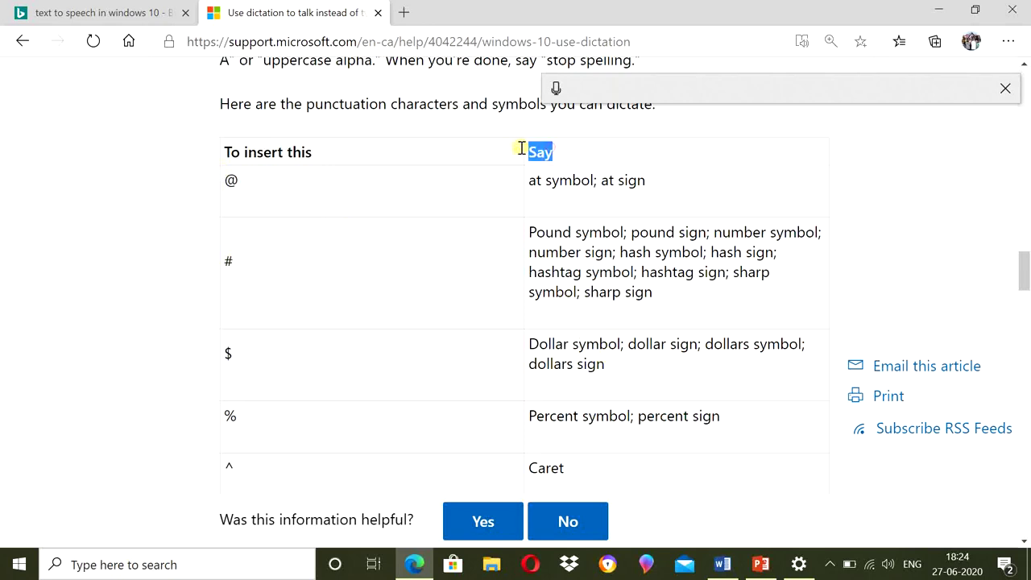
pyautogui.scroll(-9, 621, 377)
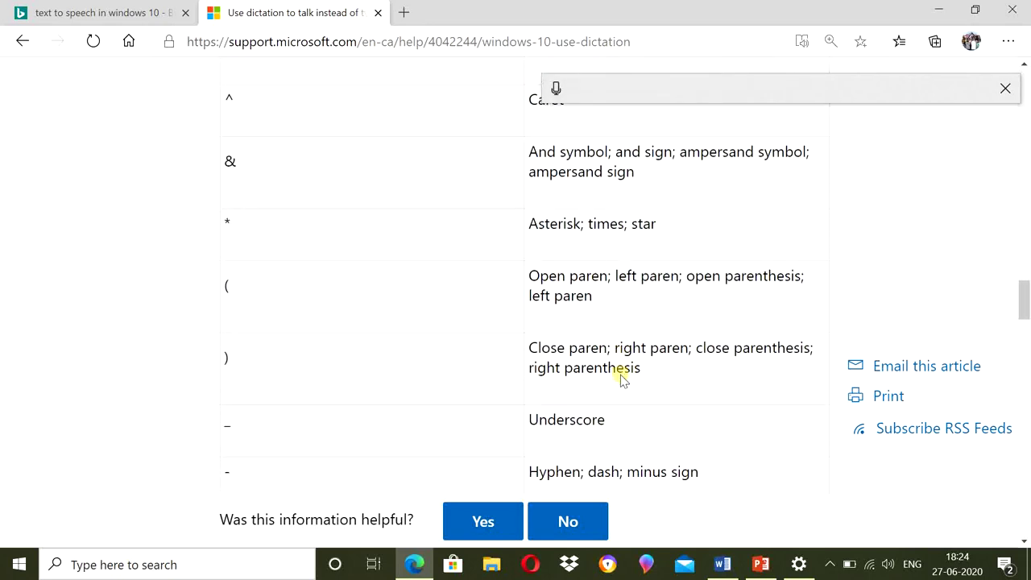
pyautogui.scroll(-12, 620, 374)
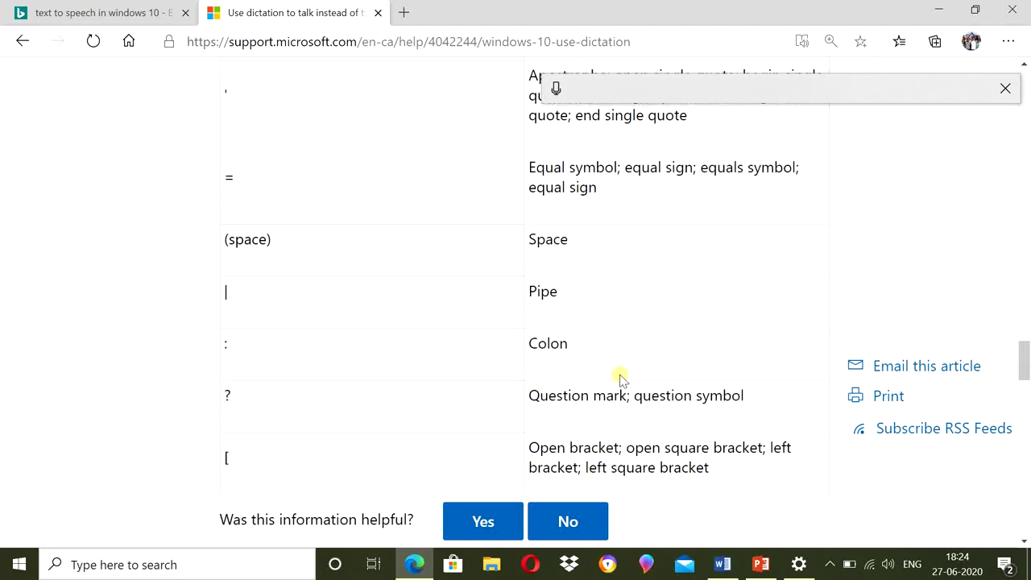
pyautogui.scroll(-1, 619, 376)
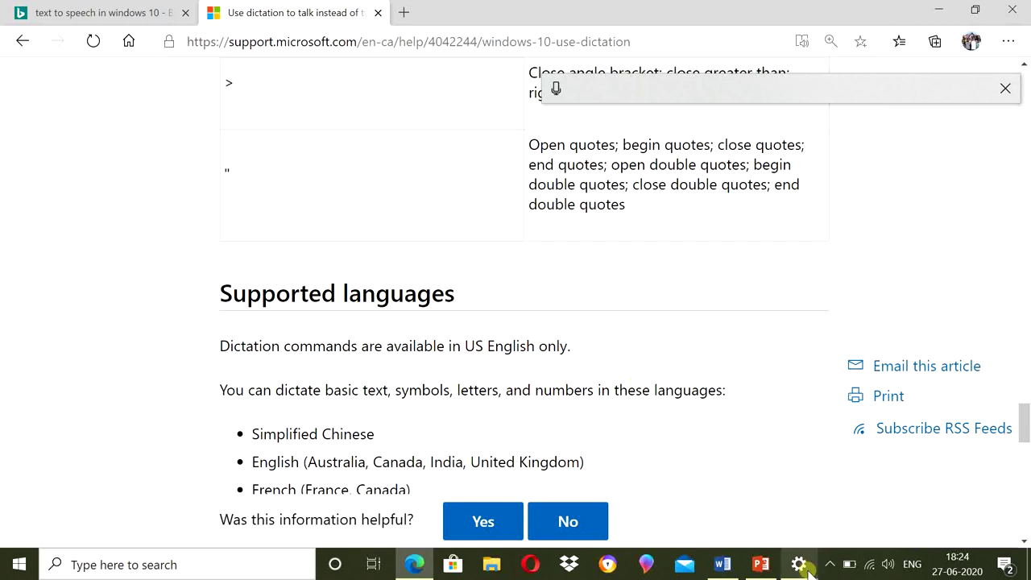
pyautogui.moveTo(803, 569)
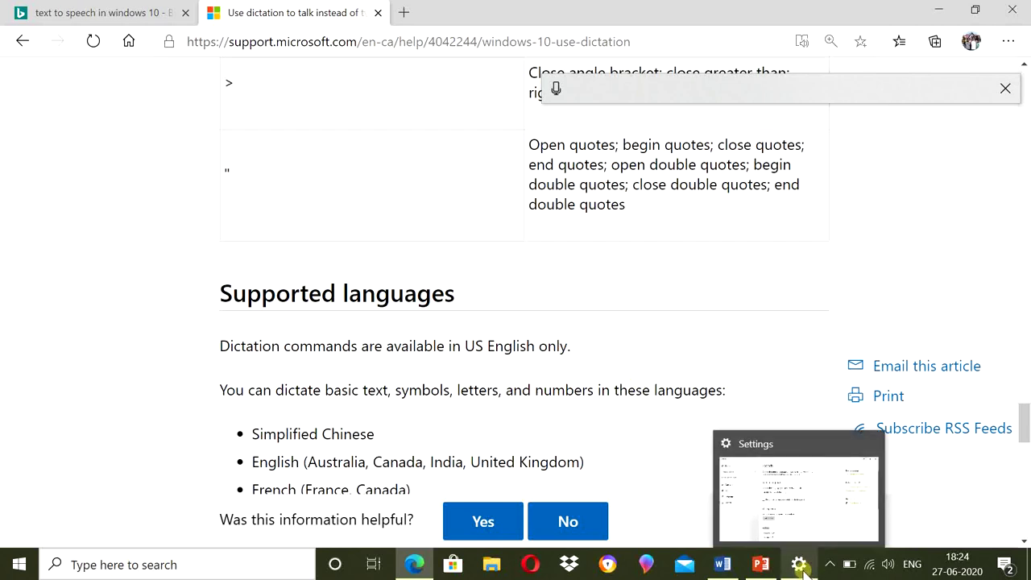
# - Show the Windows Speech settings page and start the microphone setup with Get started
pyautogui.click(801, 568)
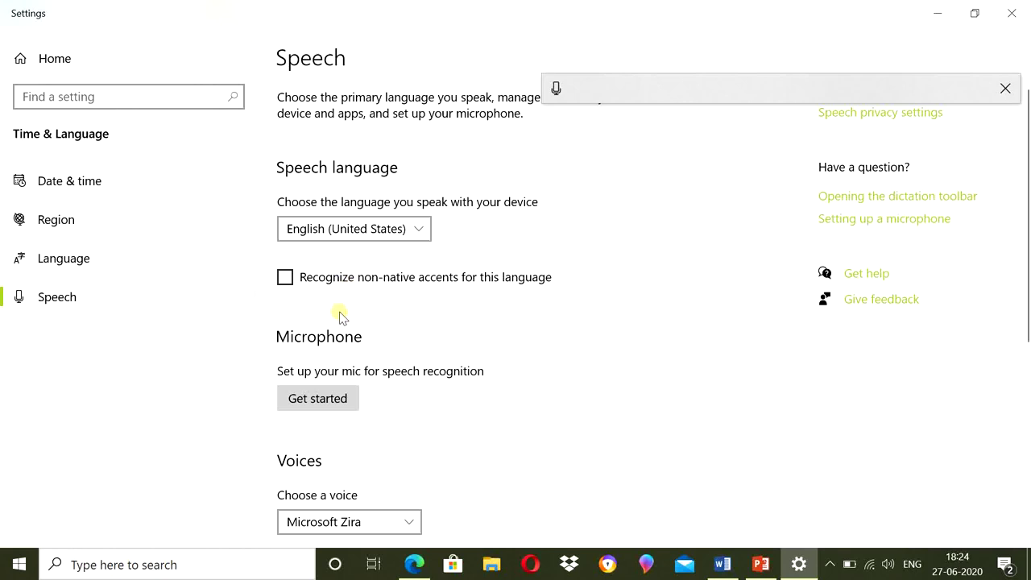
pyautogui.scroll(-3, 340, 316)
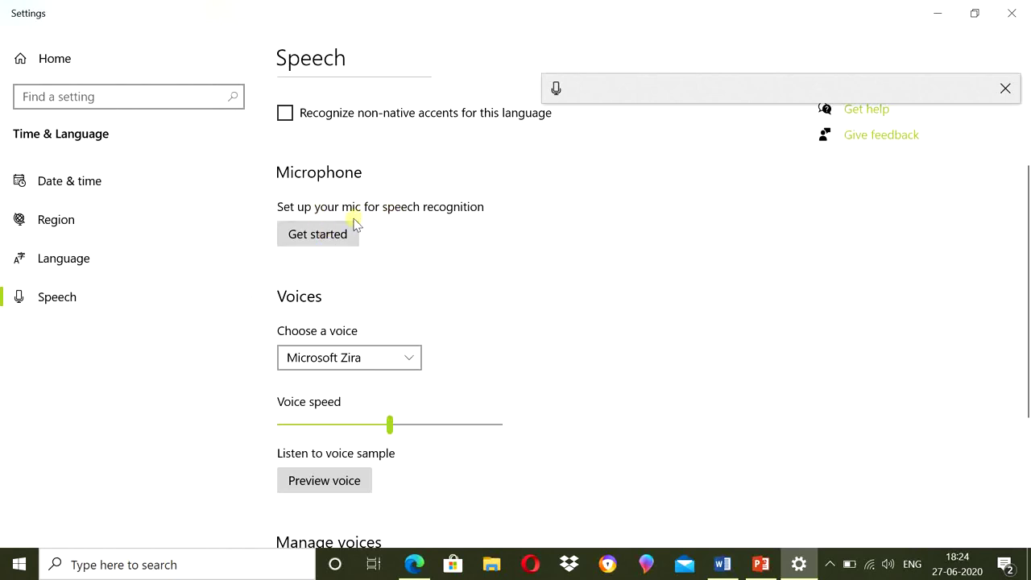
pyautogui.click(327, 244)
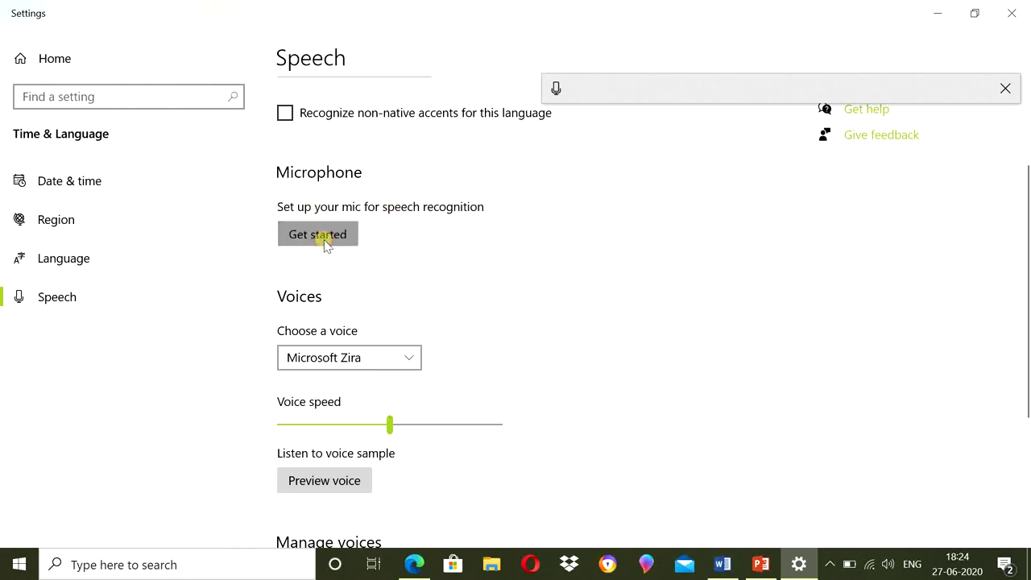